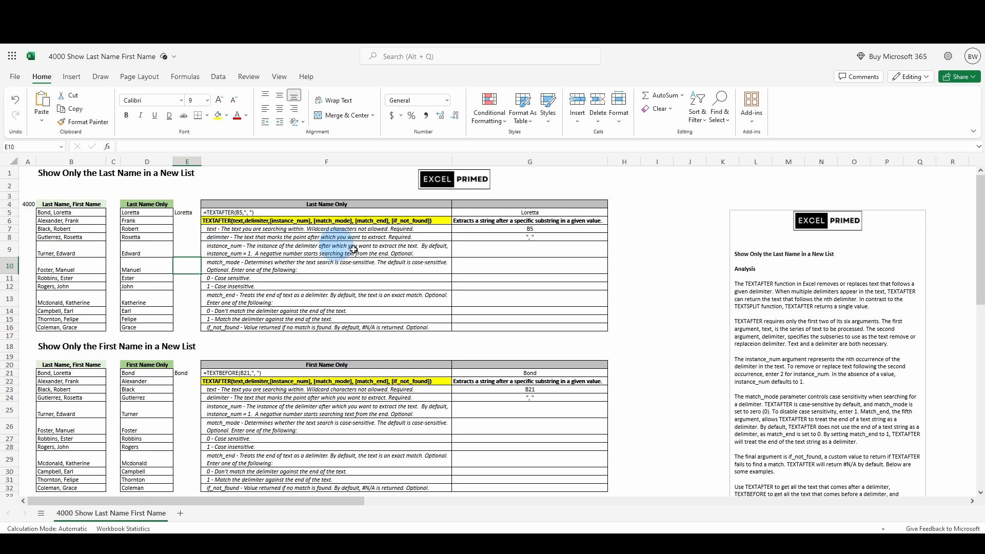
Step: Look through the whole worksheet, including the TEXTAFTER analysis notes down to the Match and Etcetera sections
scroll(761, 259, "down", 5)
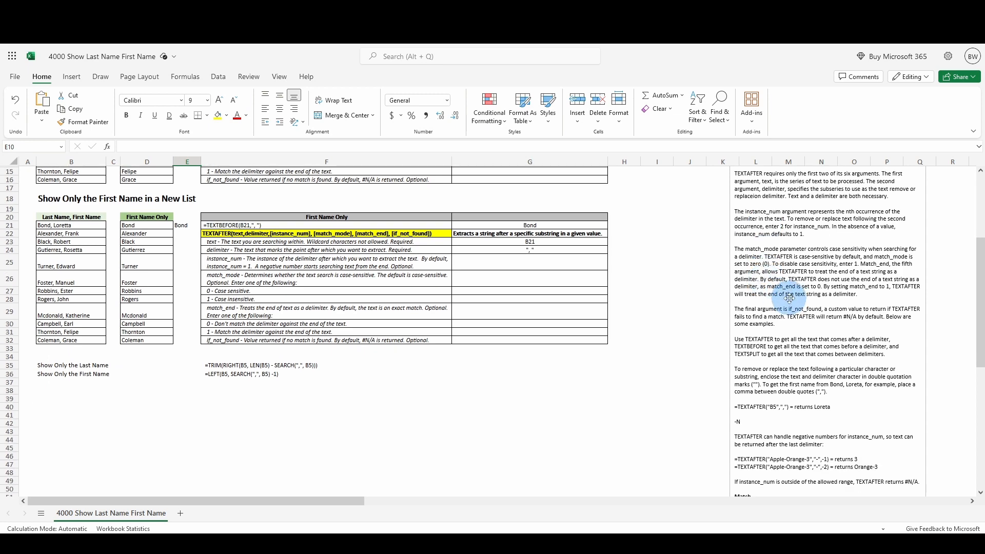
scroll(788, 297, "down", 5)
scroll(783, 297, "down", 2)
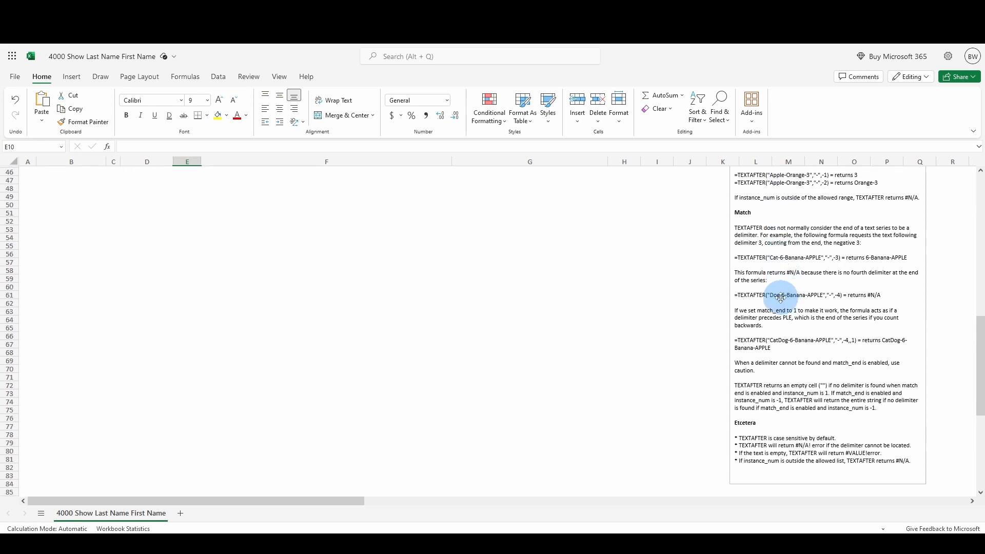
scroll(718, 277, "up", 10)
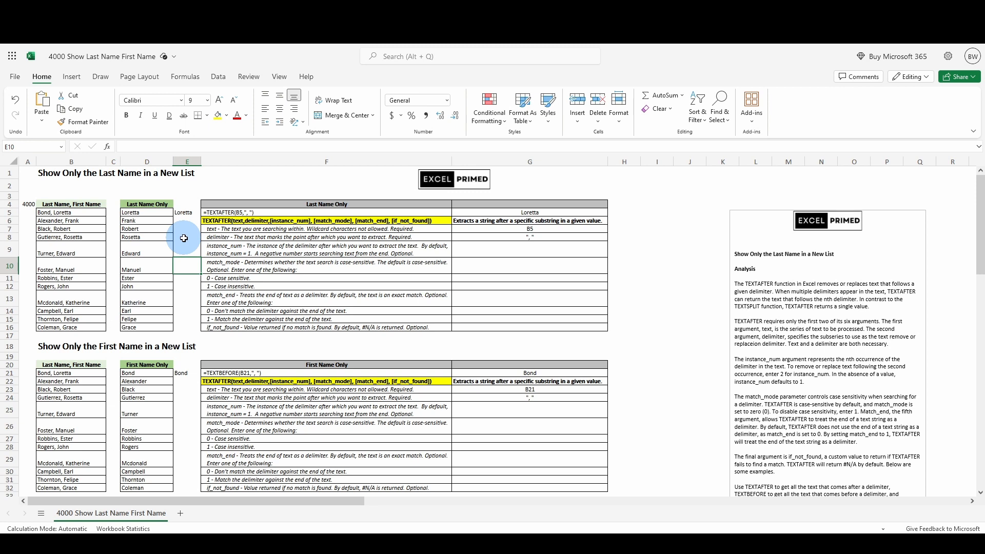
Step: Compare the TEXTAFTER formula in D5 with the TRIM/RIGHT/LEN/SEARCH alternative in E5 and the formula text in F5
left_click(142, 213)
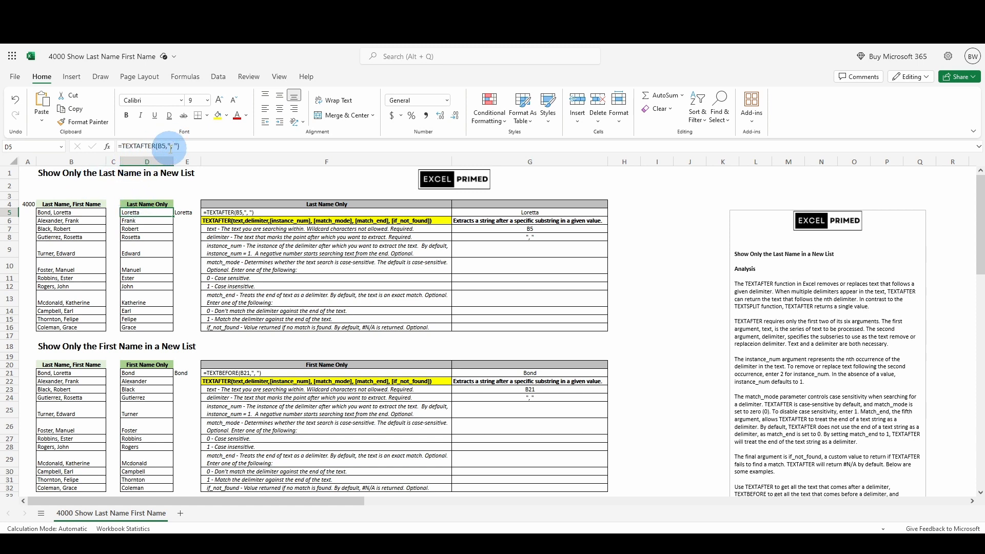
key("Right")
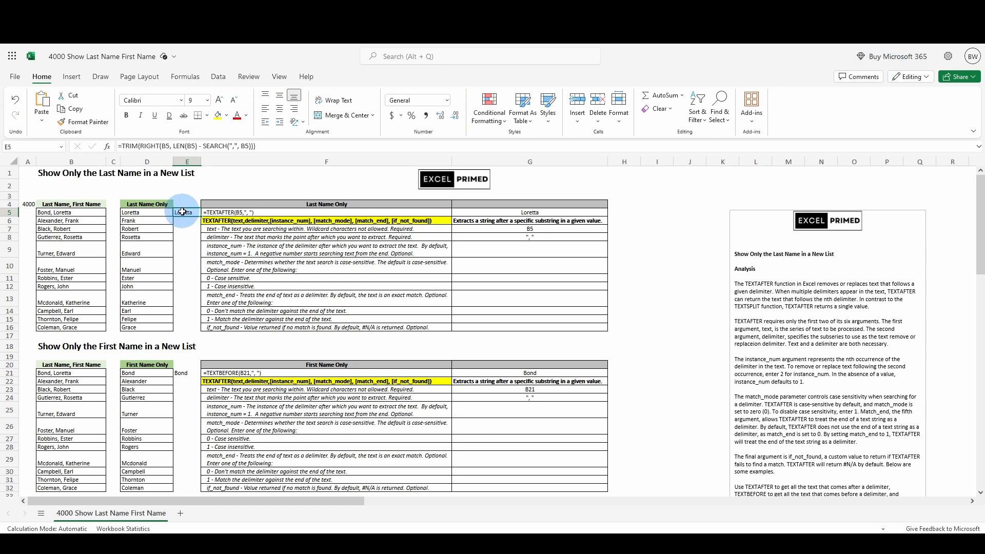
left_click(152, 212)
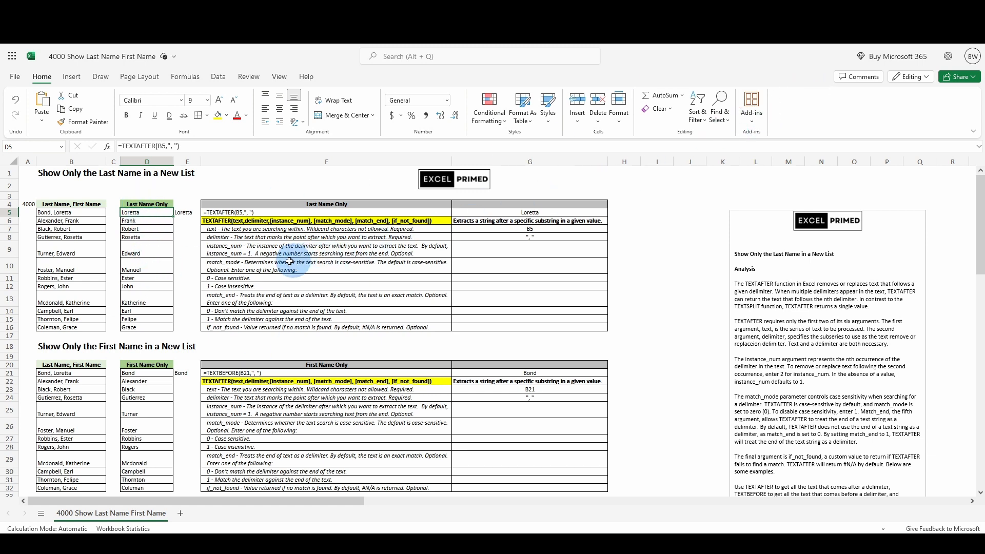
left_click(221, 212)
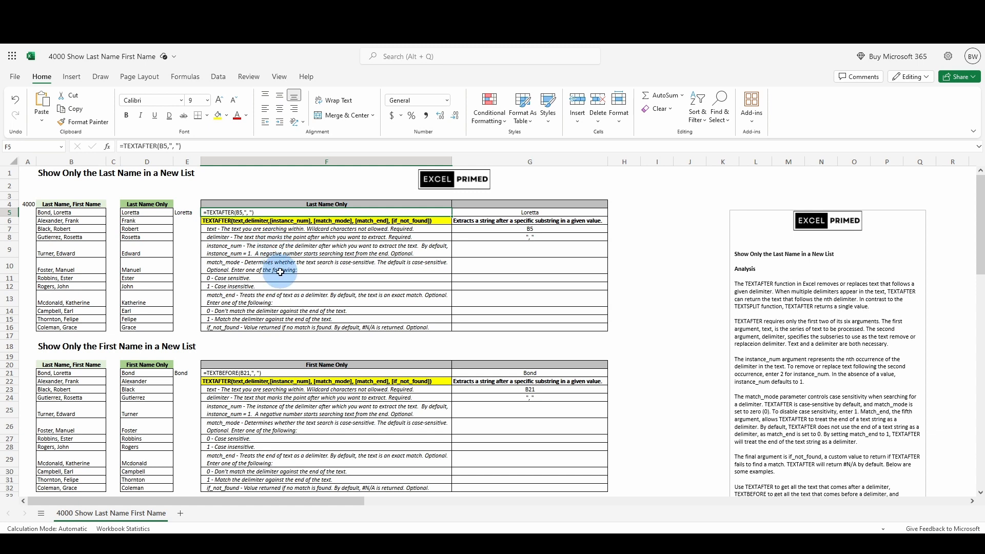
left_click(149, 213)
left_click(186, 211)
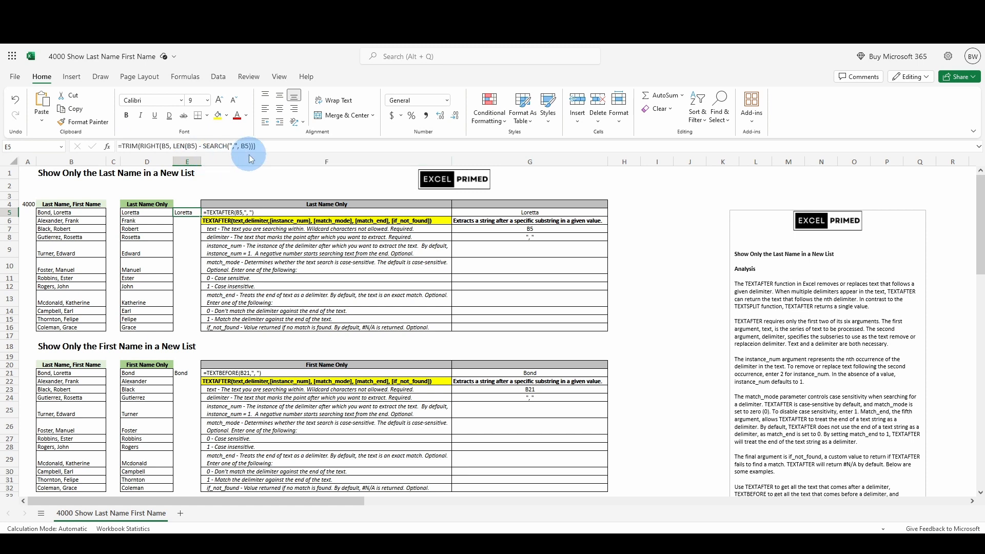
left_click(154, 211)
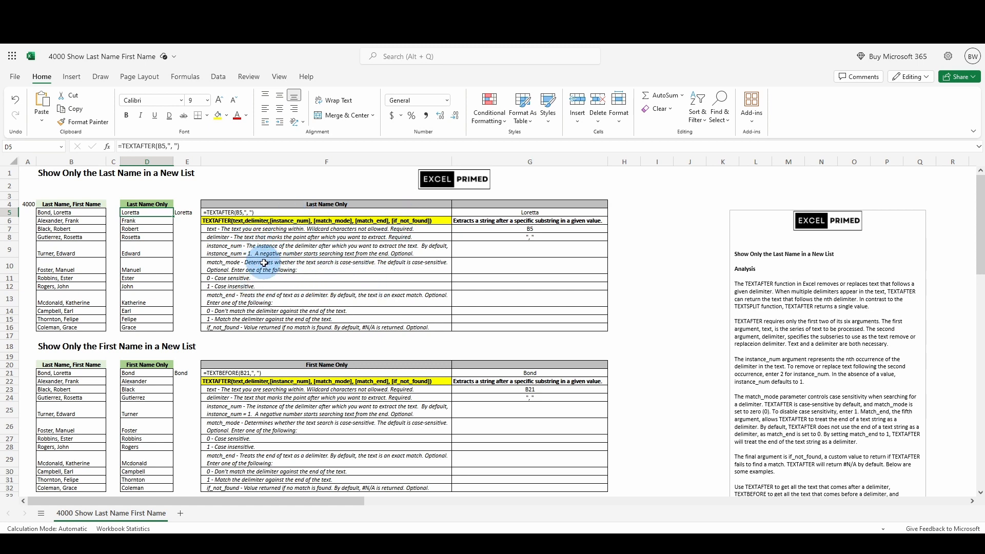
Step: Read the TEXTAFTER argument descriptions in F7 through F13, from text and delimiter to match_mode and match_end
left_click(247, 229)
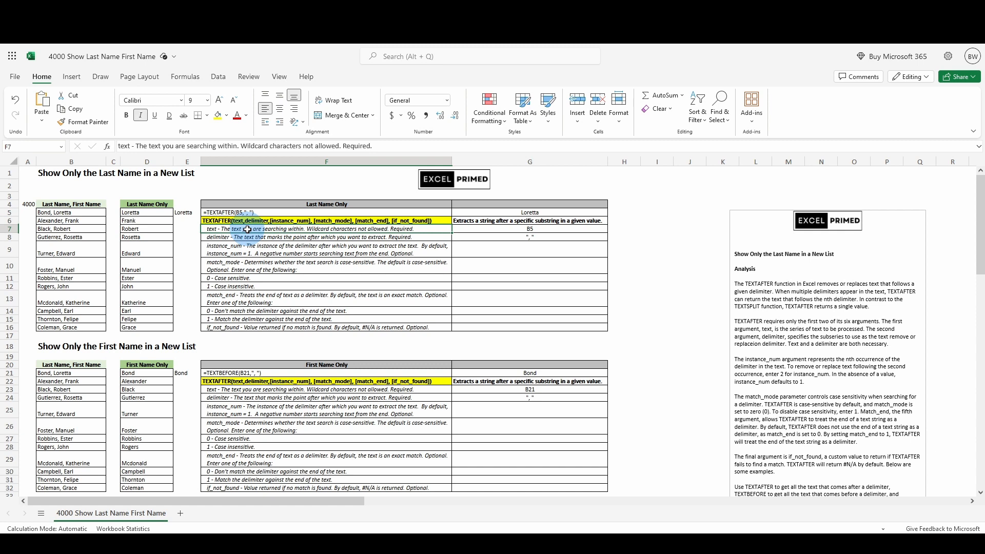
left_click(250, 237)
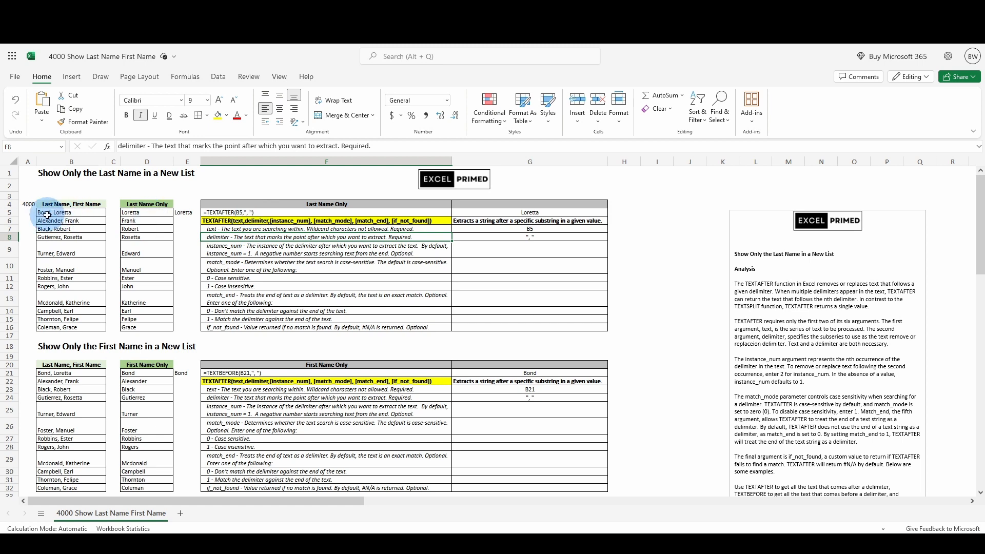
left_click(244, 250)
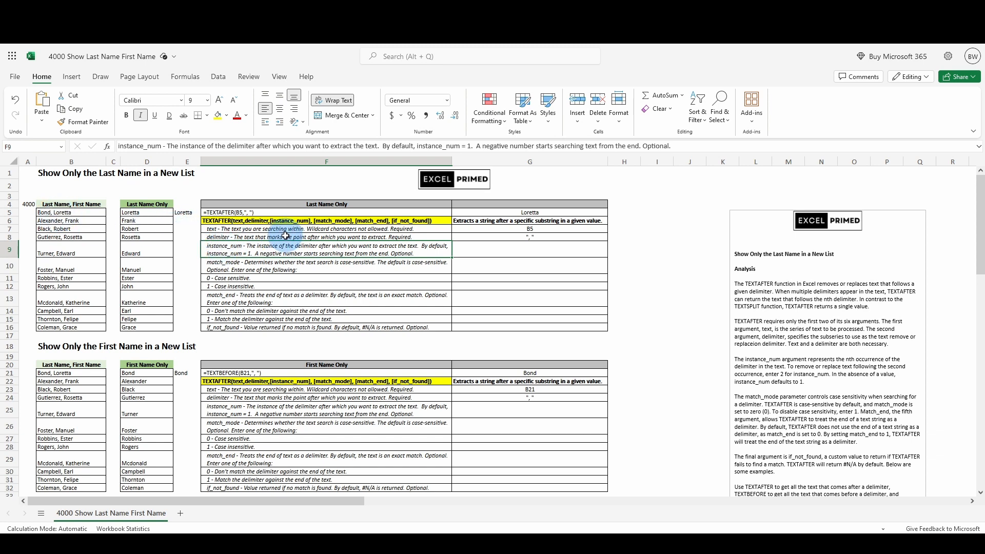
left_click(258, 267)
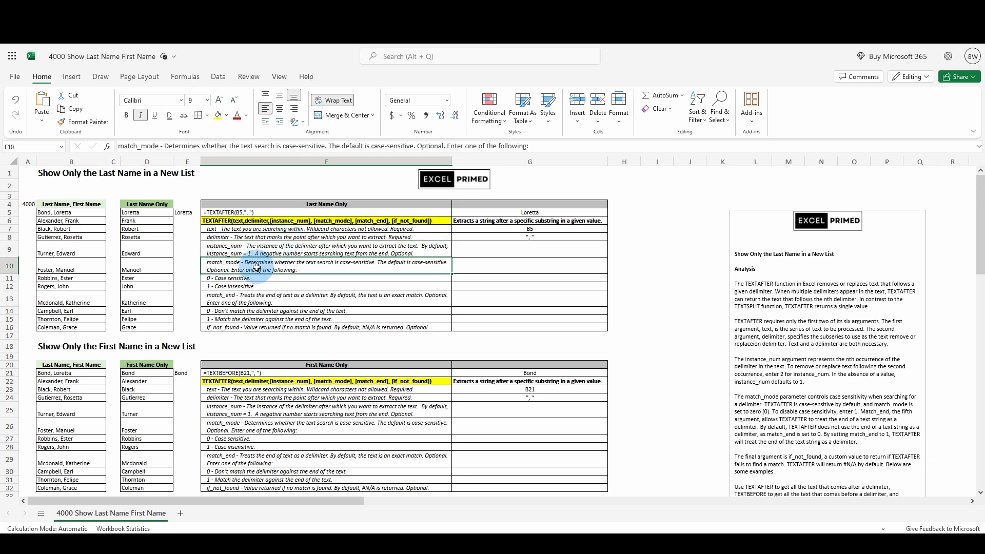
left_click(261, 280)
left_click(259, 288)
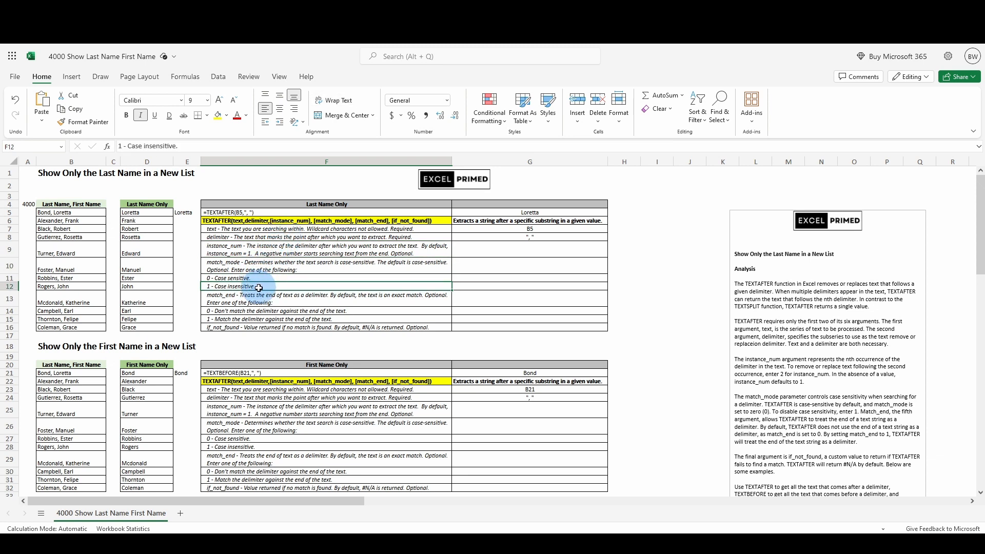
left_click(253, 297)
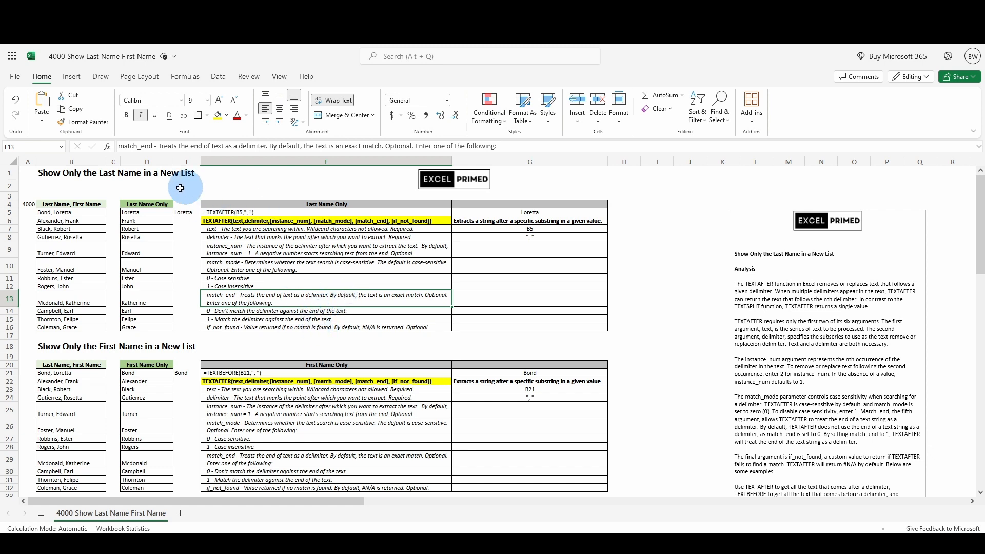
Step: Compare the TEXTAFTER formula in D5 with the TEXTBEFORE formula in D21 of the First Name Only list
left_click(154, 212)
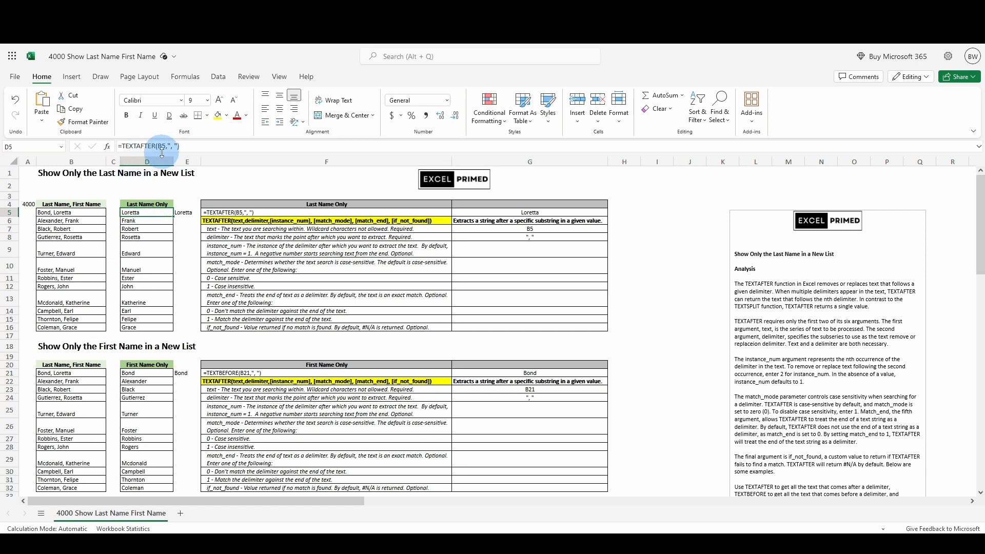
left_click(149, 374)
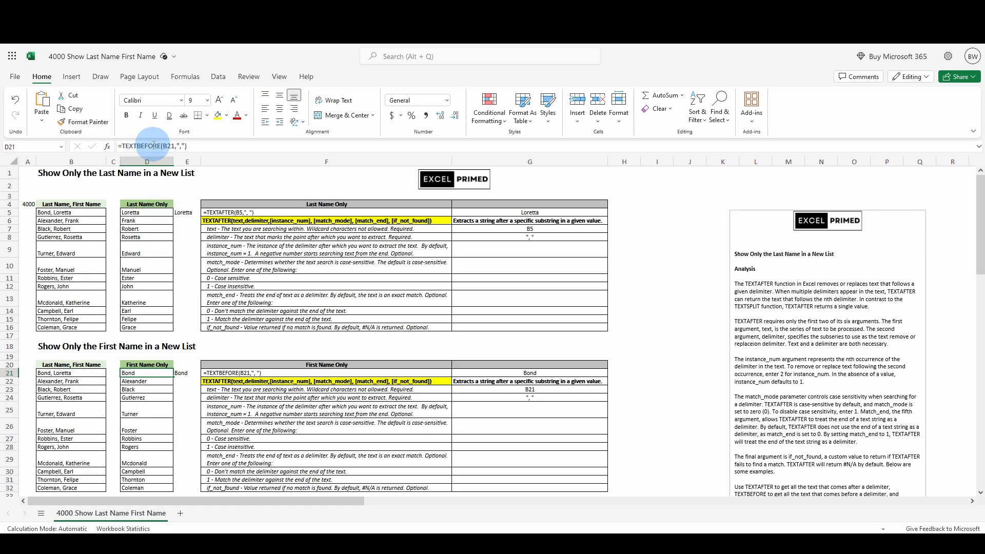
left_click(139, 214)
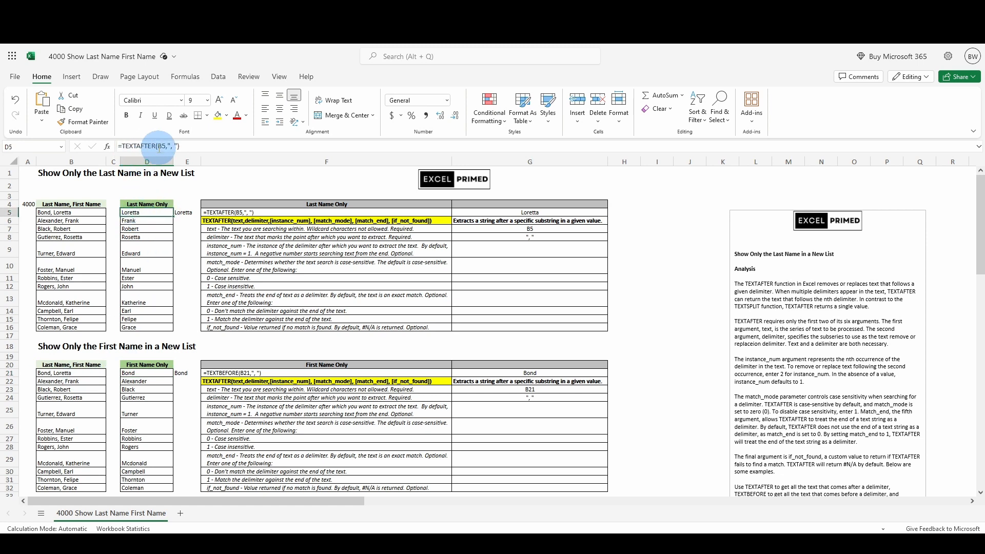
left_click(140, 372)
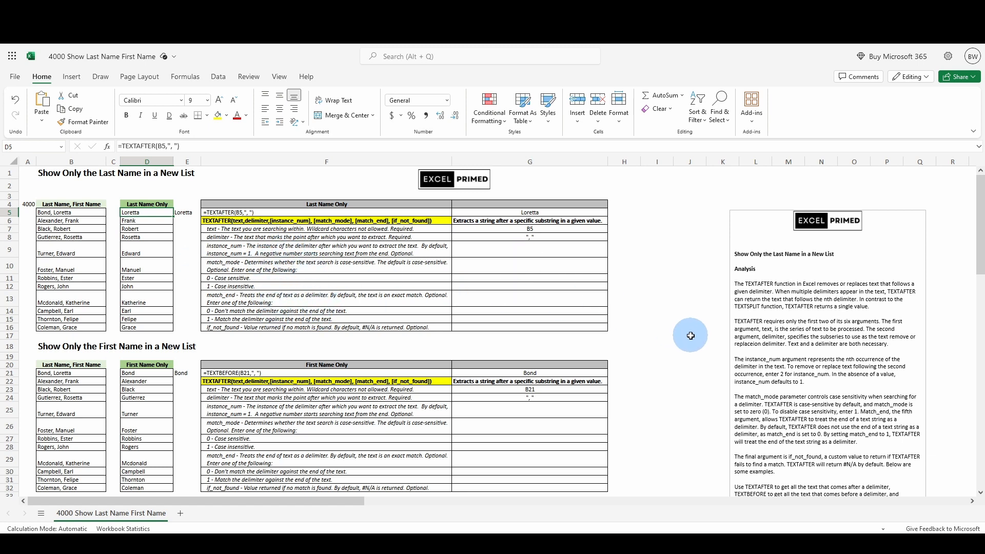
Step: Review the match_mode descriptions in F26 and F10 of the two argument tables
scroll(728, 329, "down", 5)
scroll(768, 348, "up", 4)
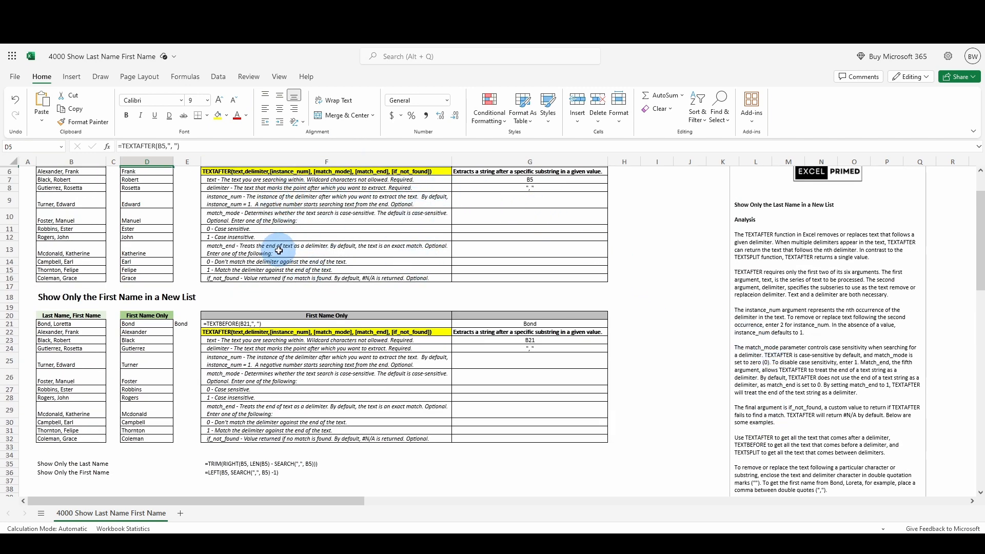
scroll(280, 266, "up", 1)
left_click(265, 426)
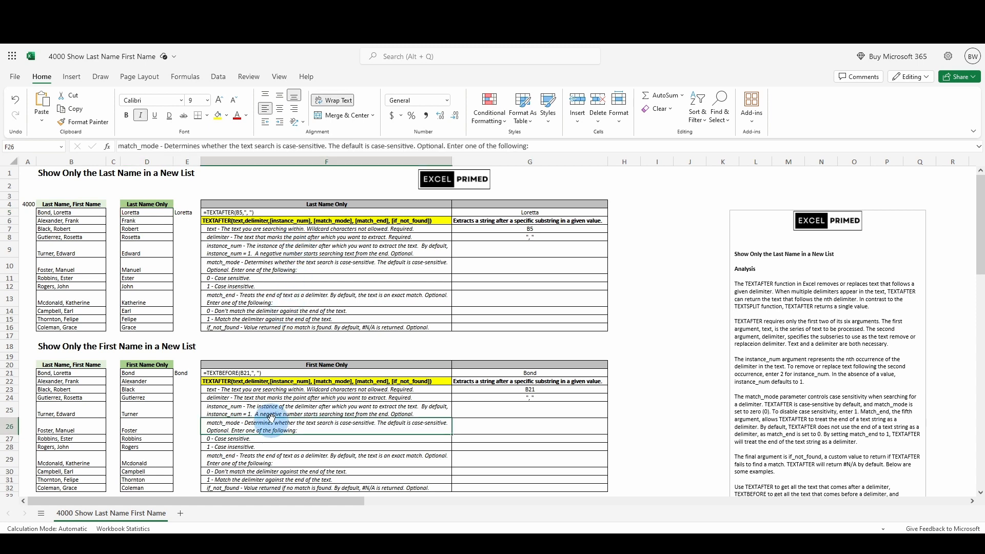
left_click(279, 265)
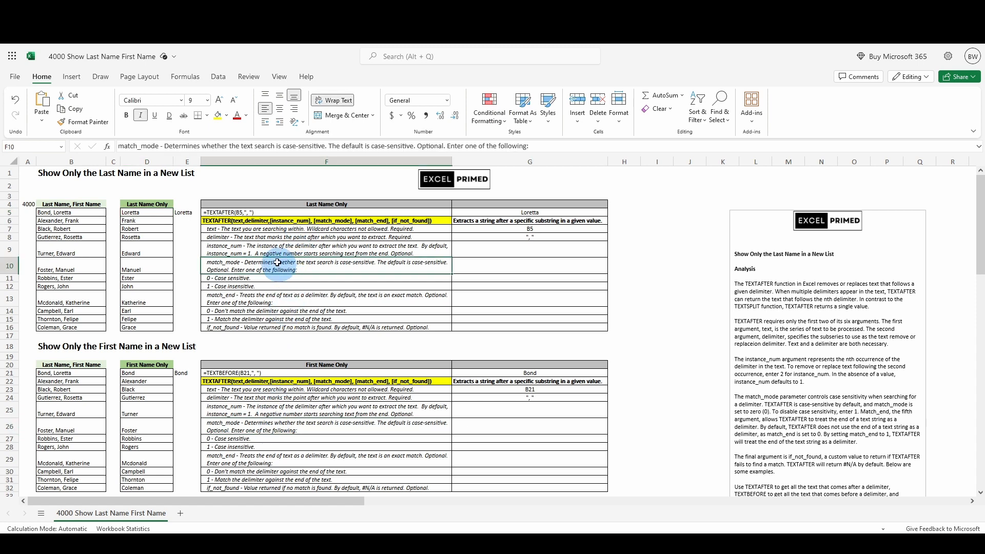
Step: Examine the TRIM/RIGHT formula in E5 against TEXTAFTER in D5, and view the alternative formulas in rows 35 and 36
left_click(187, 212)
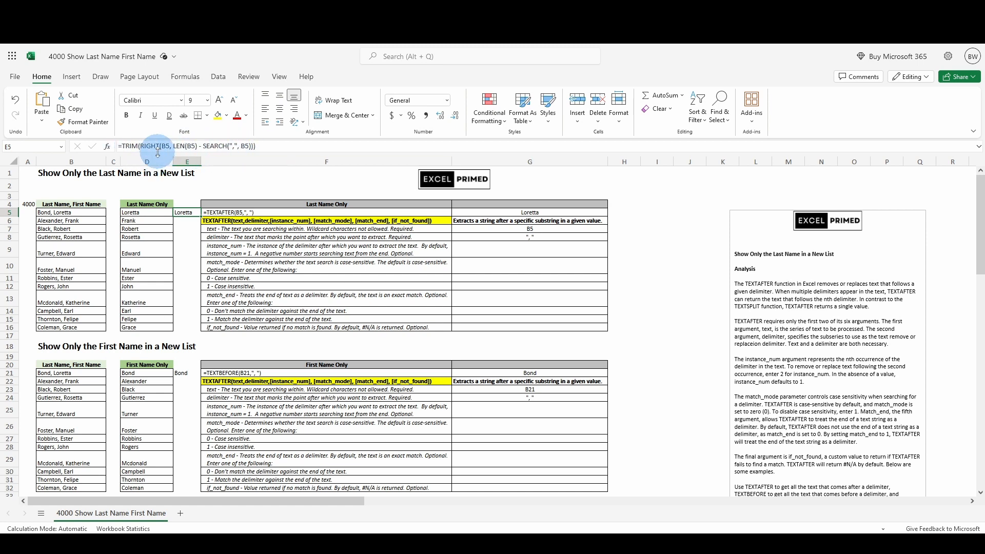
left_click(139, 211)
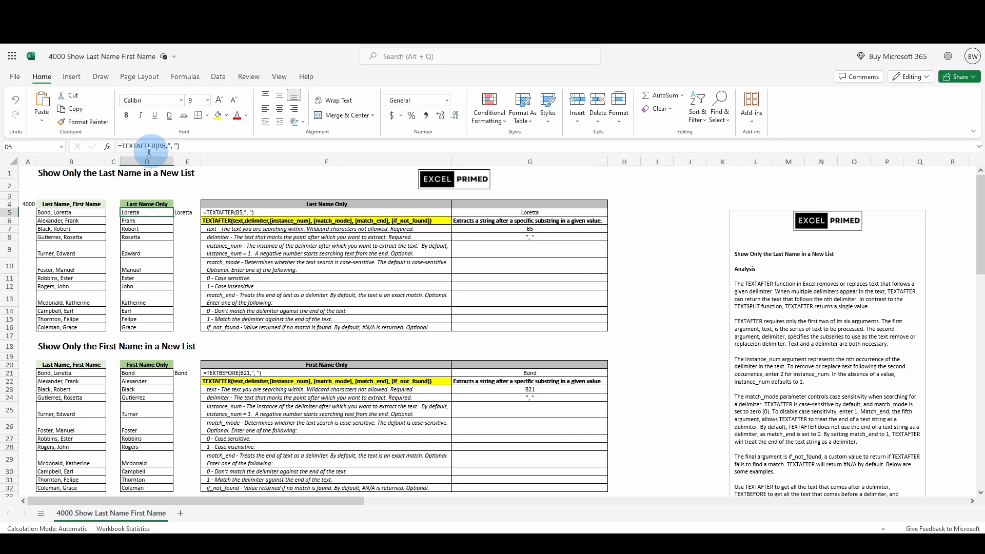
scroll(287, 315, "down", 5)
scroll(291, 319, "up", 3)
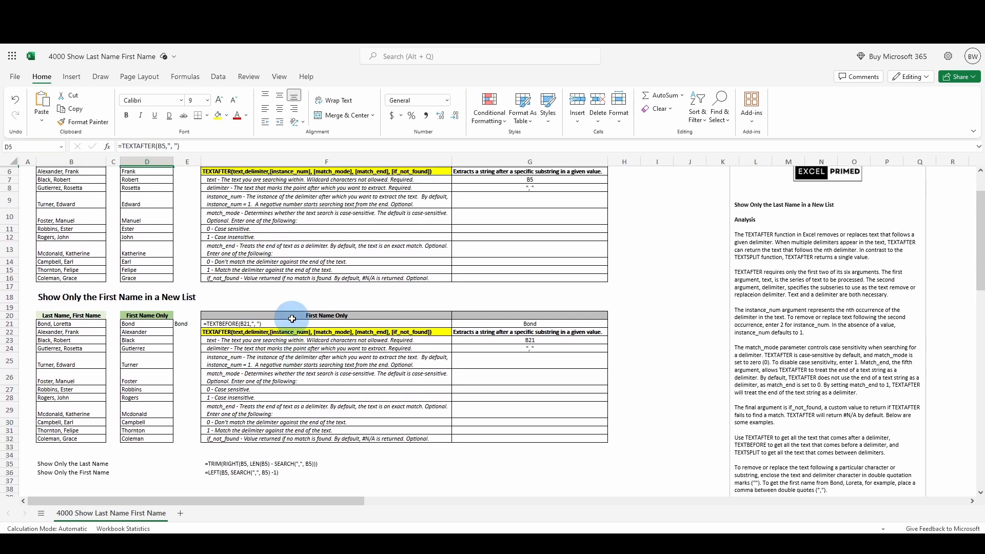
scroll(292, 319, "up", 3)
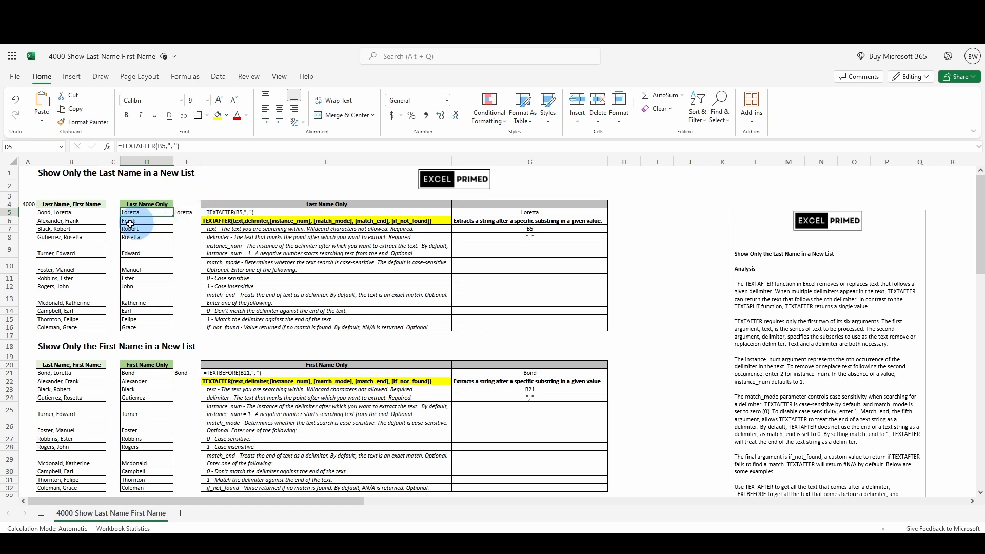
Step: Inspect the source name in B5 and the LEFT/SEARCH formula for showing only the first name in F36
left_click(57, 212)
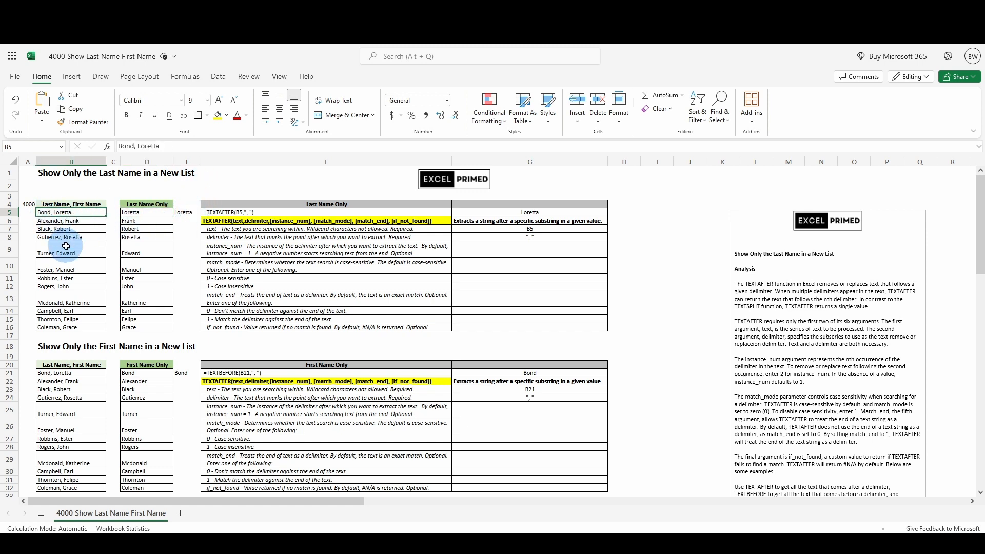
scroll(64, 359, "down", 5)
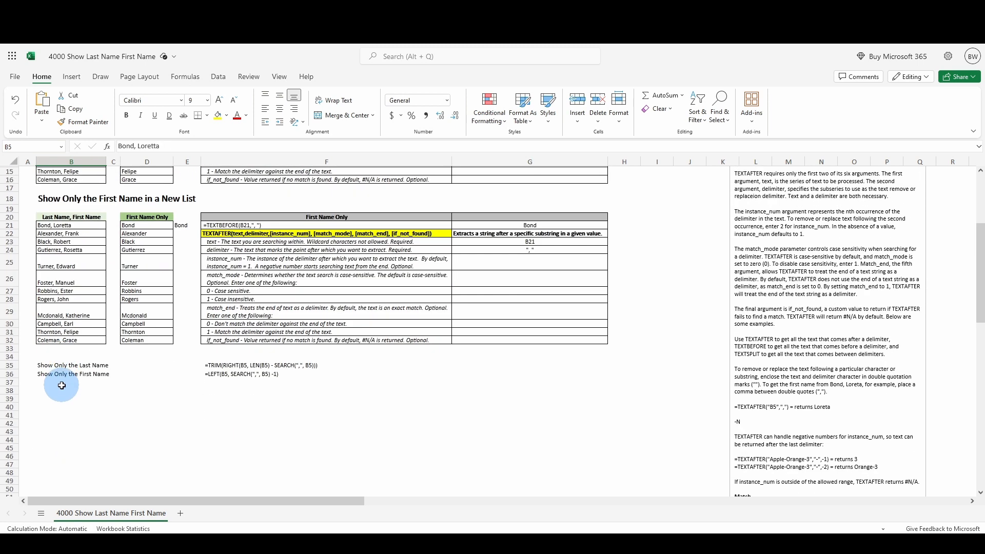
scroll(61, 385, "up", 3)
scroll(129, 331, "down", 5)
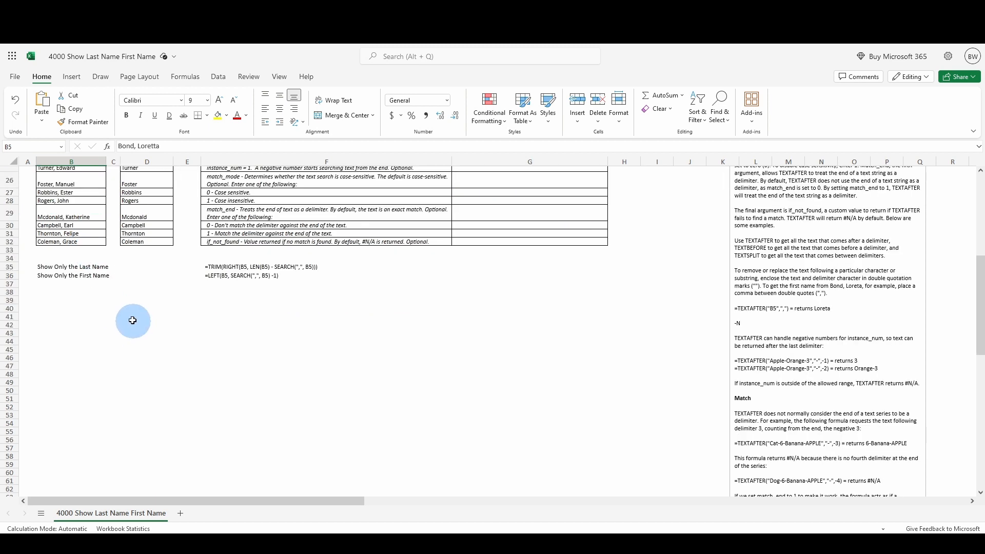
left_click(229, 277)
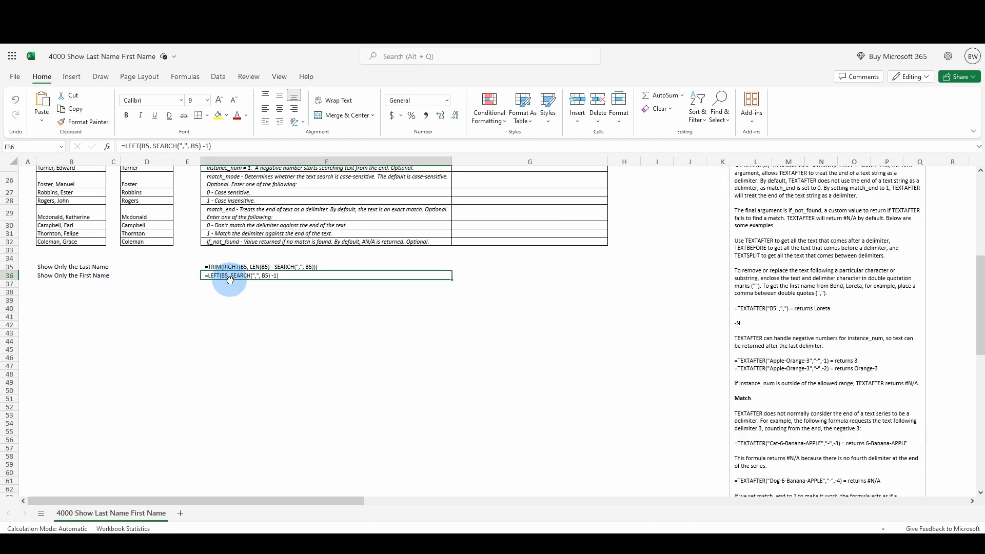
Step: Check the source name in B5 against the TEXTAFTER formula that splits it in D5
scroll(229, 280, "up", 8)
left_click(72, 212)
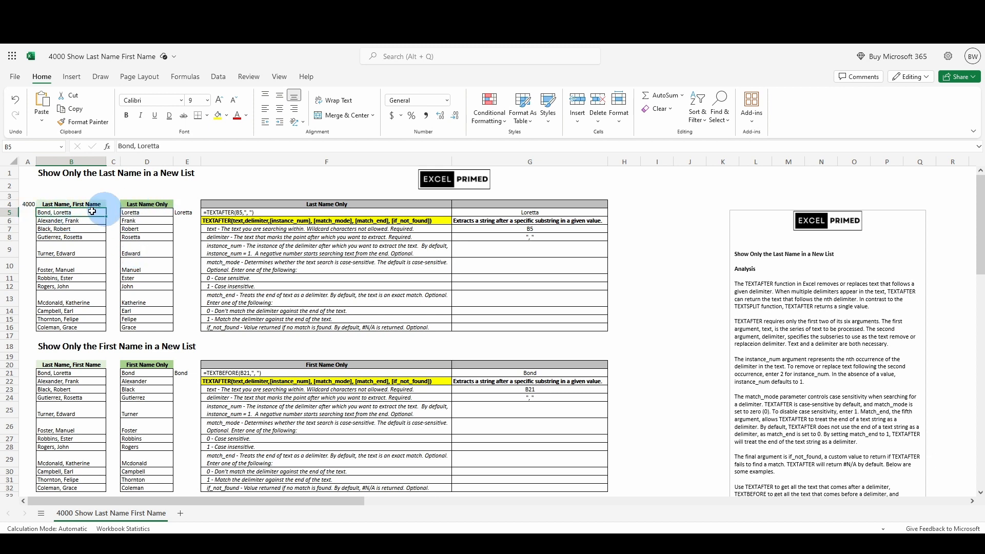
left_click(150, 213)
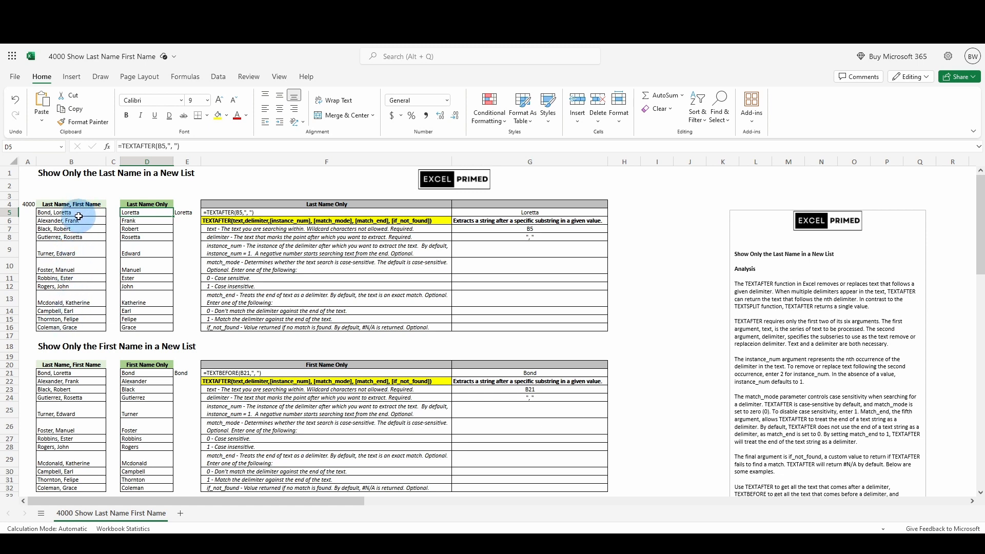
left_click(68, 211)
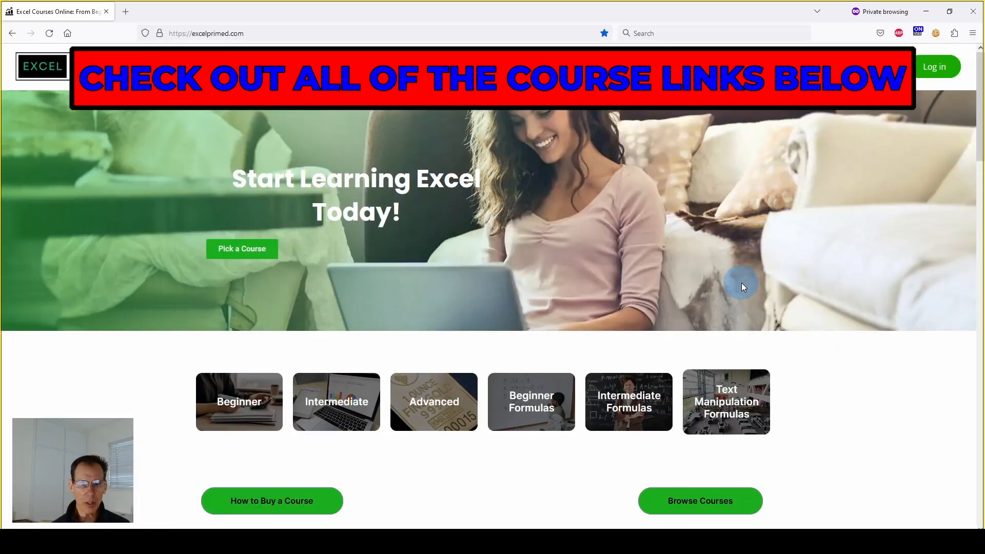
Step: Browse the Excel course listings on the excelprimed.com home page in the web browser
scroll(743, 286, "down", 8)
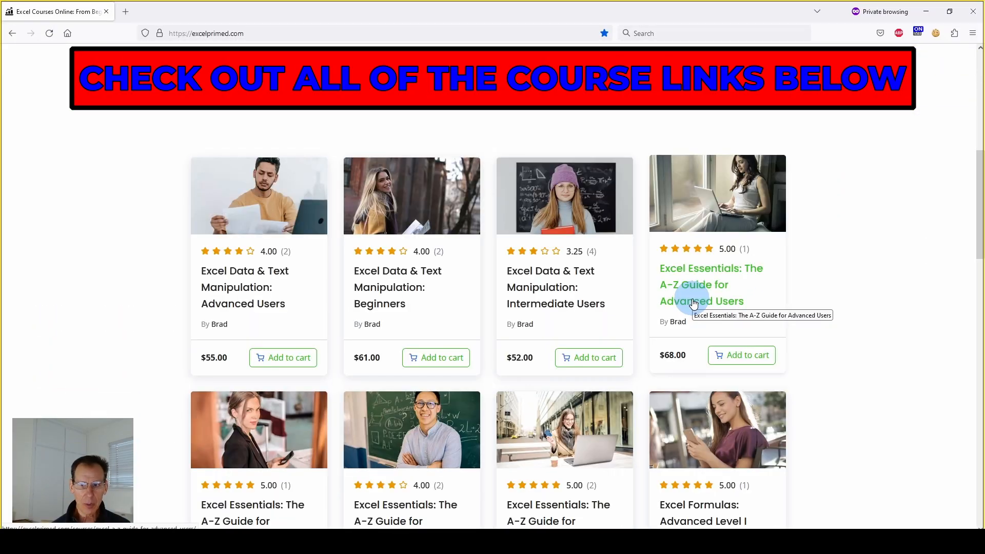
scroll(693, 304, "down", 1)
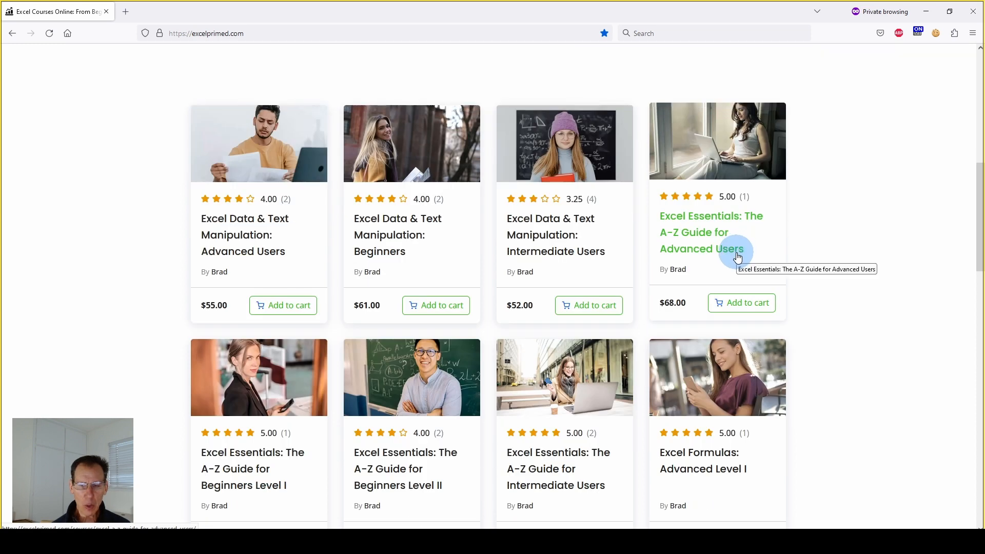
Step: Look through the Excel Data & Text Manipulation, Excel Essentials and Excel Formulas course cards, and return to the first row of courses
scroll(736, 258, "up", 1)
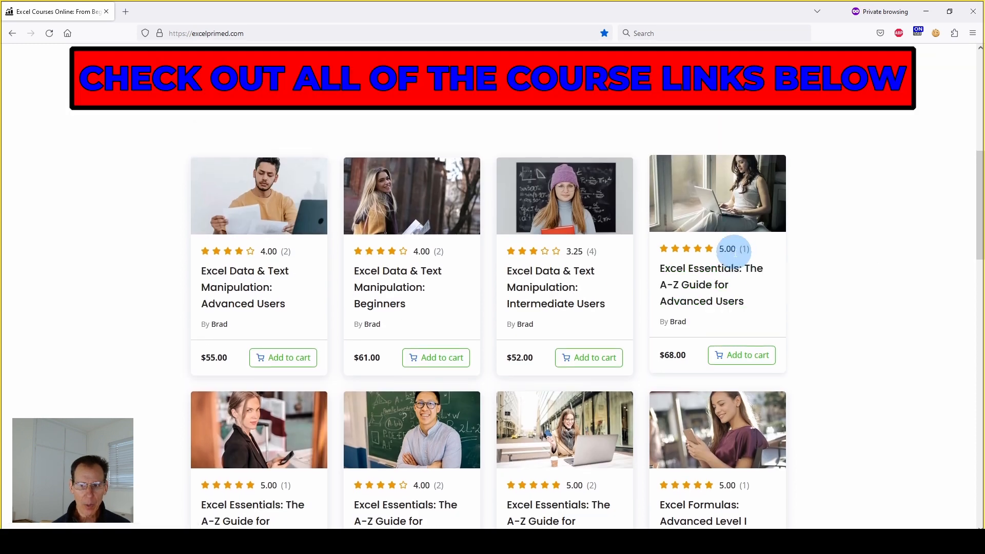
scroll(735, 257, "down", 1)
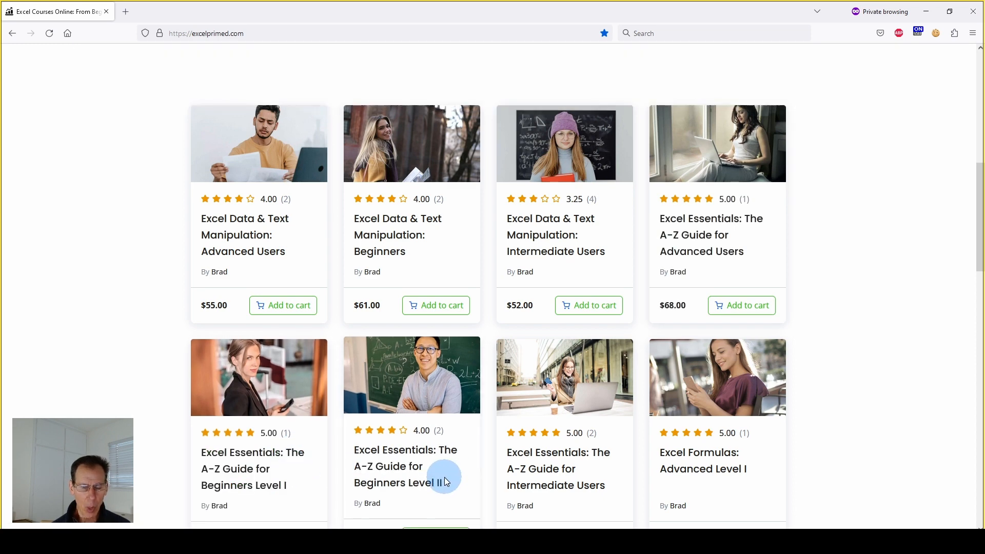
scroll(445, 477, "down", 1)
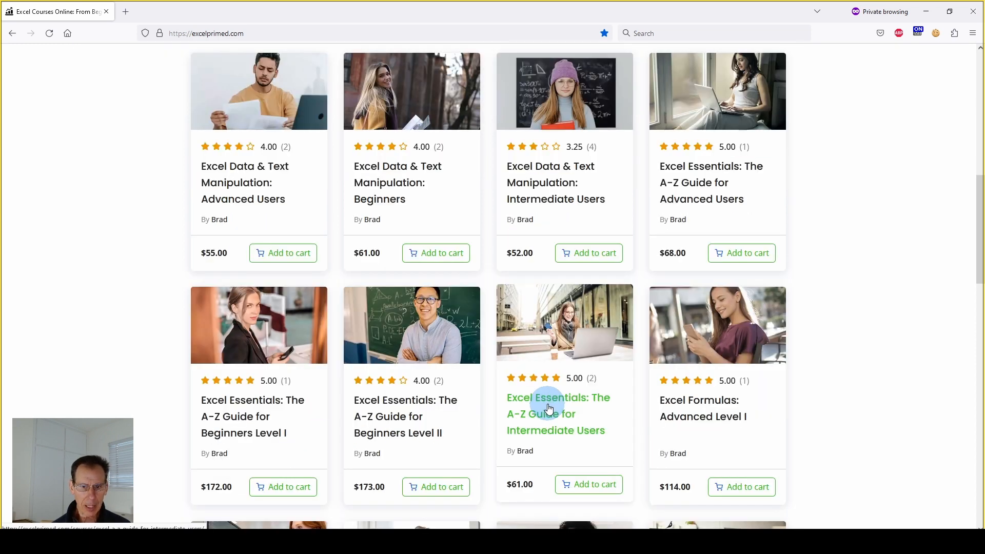
scroll(737, 351, "down", 1)
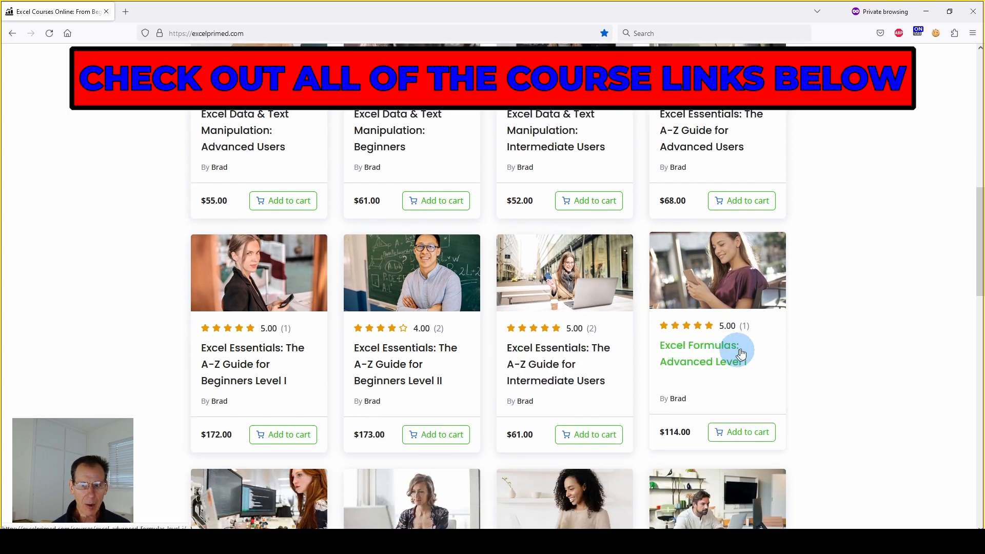
scroll(747, 346, "down", 1)
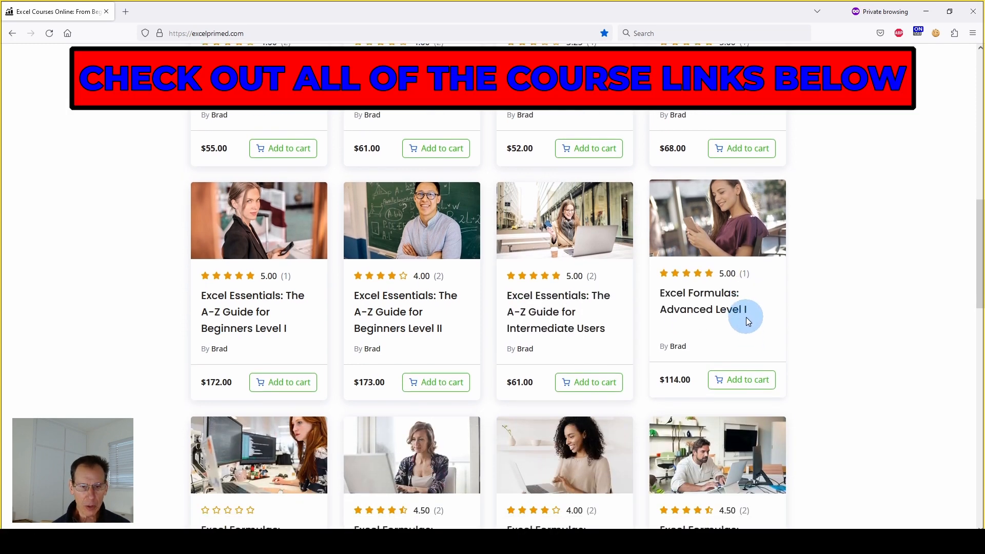
scroll(479, 450, "down", 1)
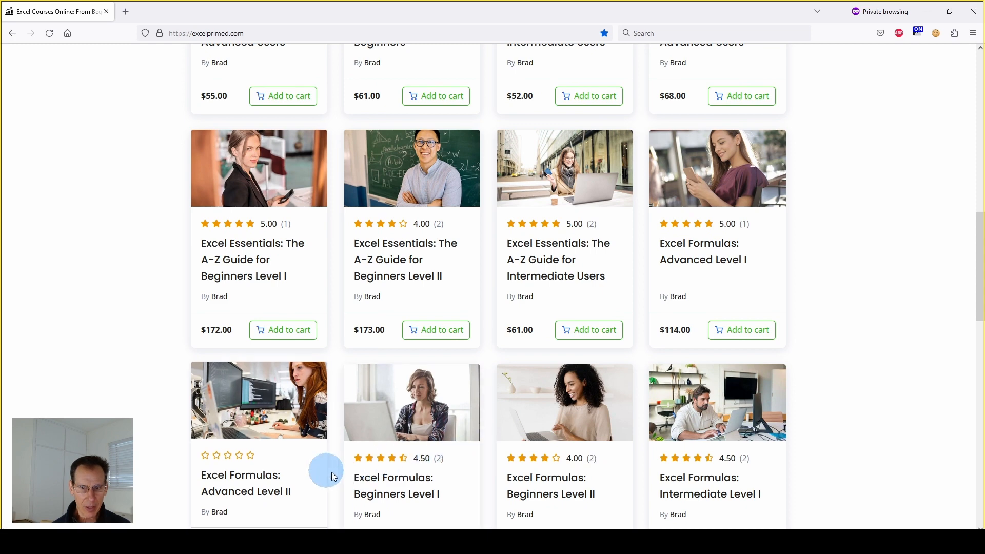
scroll(525, 446, "down", 1)
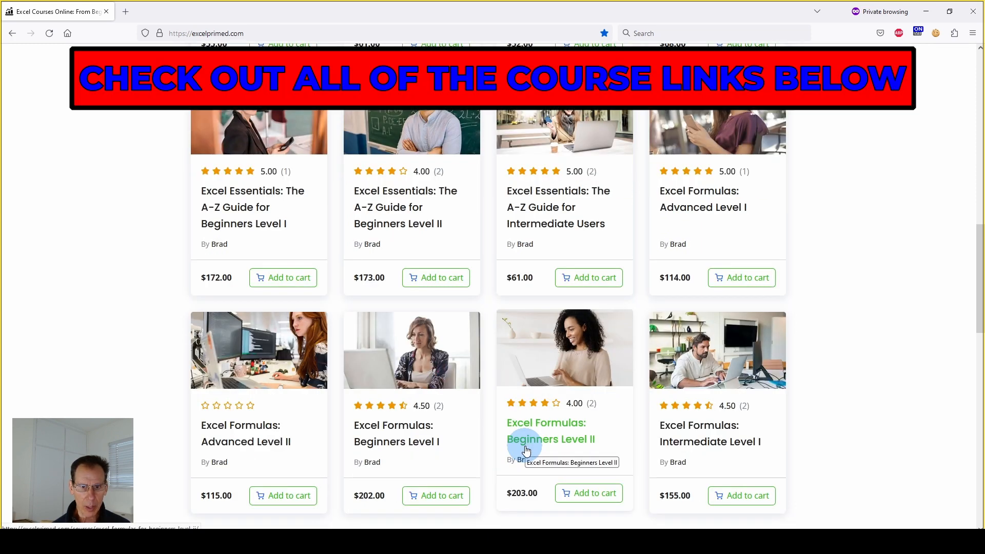
scroll(322, 307, "up", 6)
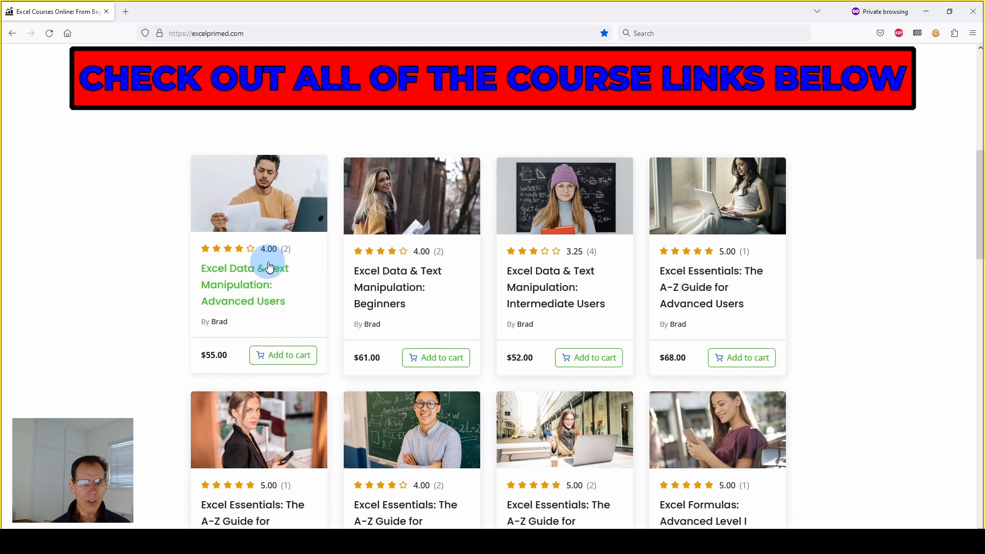